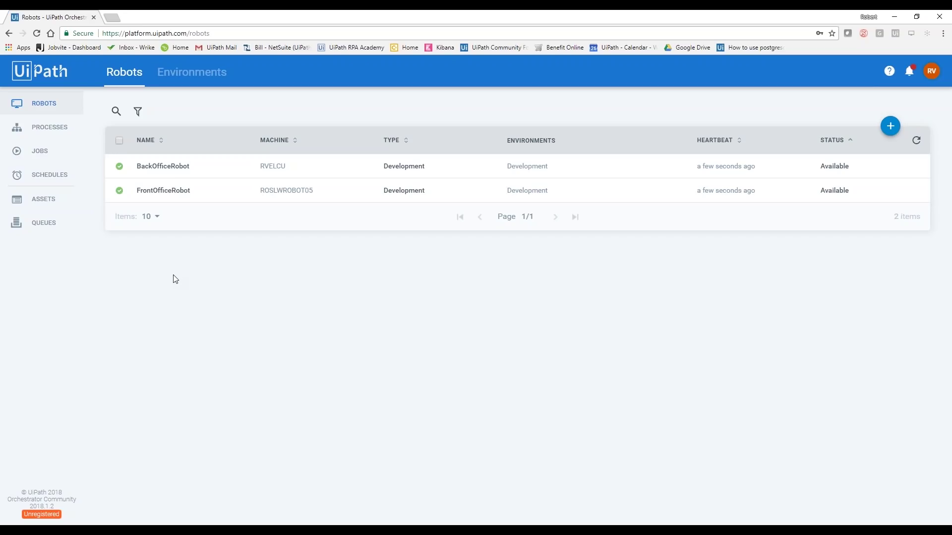
Step: Look at the FrontOfficeRobot entry in the robots list and open the Orchestrator queues
{"action": "left_click_drag", "start_coordinate": [152, 191], "coordinate": [189, 190]}
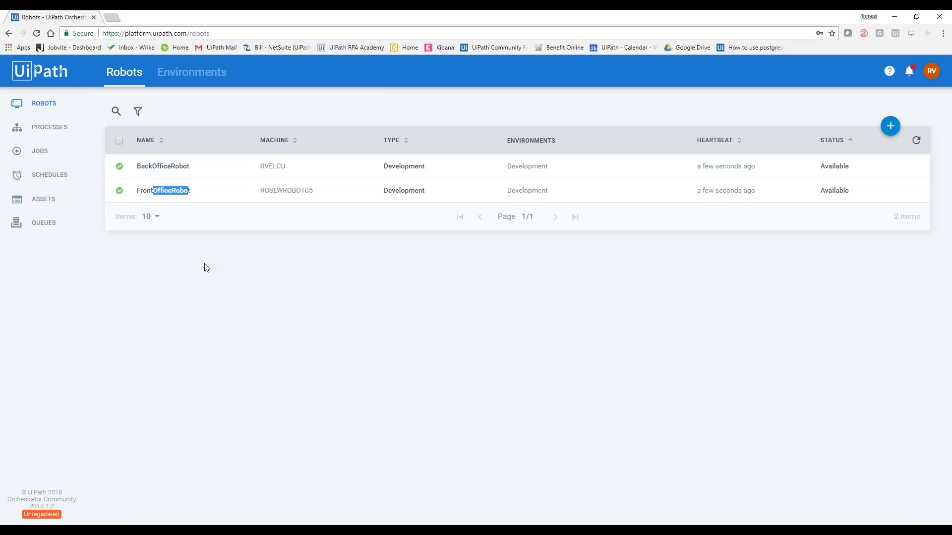
{"action": "left_click", "coordinate": [53, 231]}
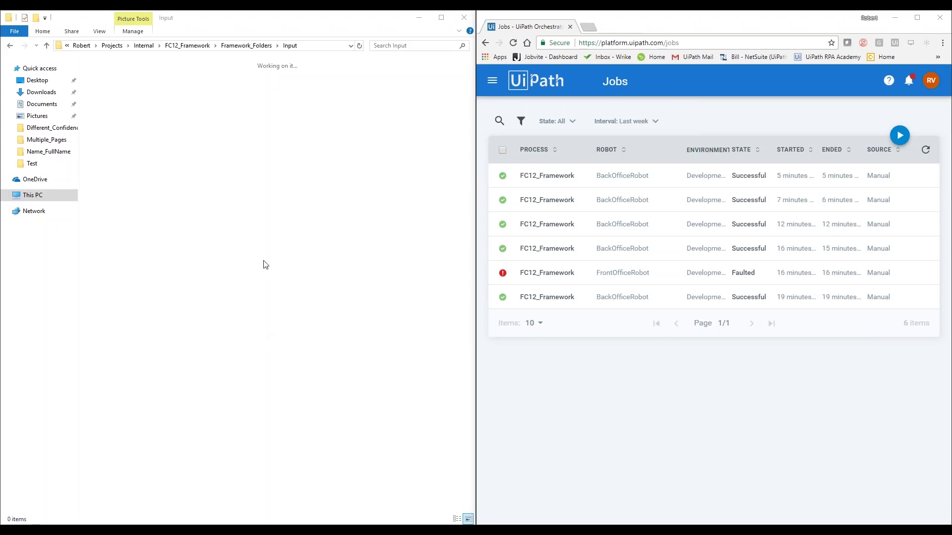
Step: Go up from the Input folder to Framework_Folders and check the contents of the Export folder
{"action": "left_click", "coordinate": [10, 45]}
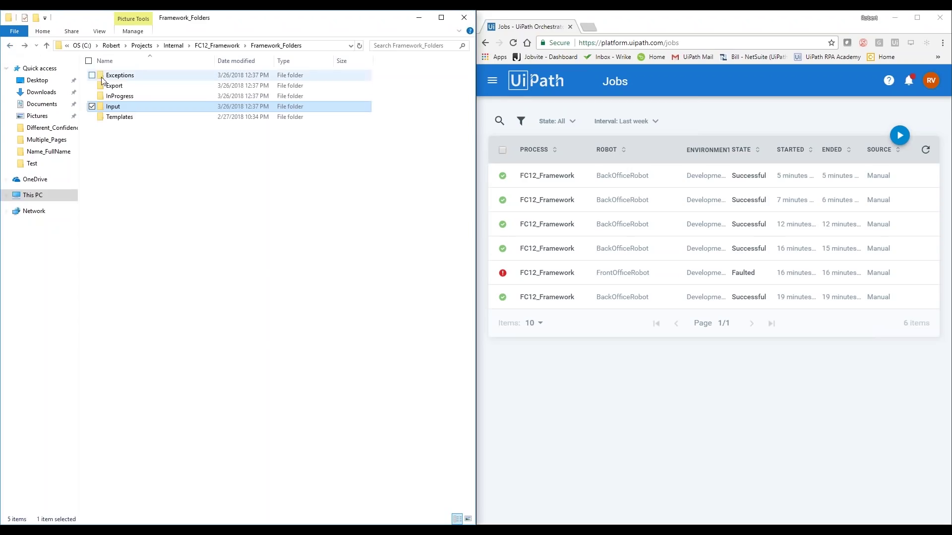
{"action": "double_click", "coordinate": [124, 87]}
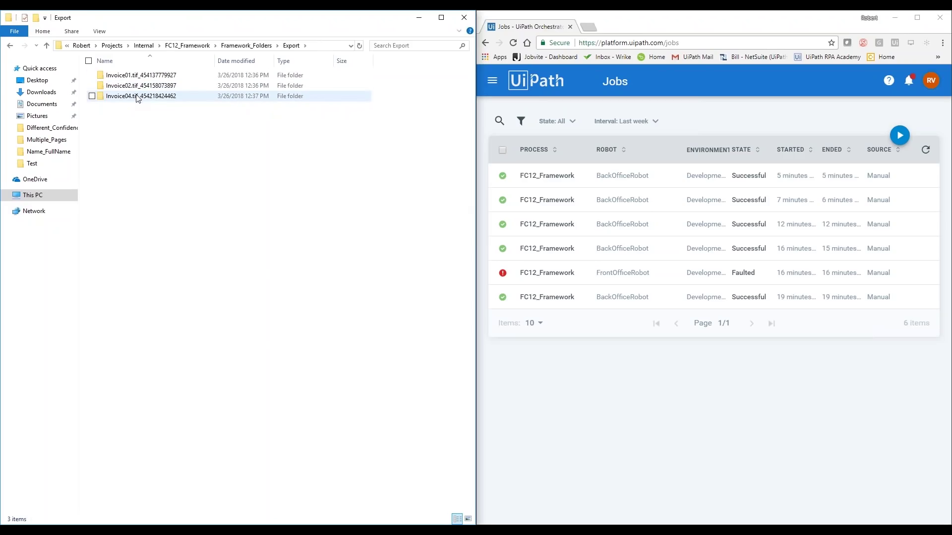
{"action": "left_click", "coordinate": [10, 45]}
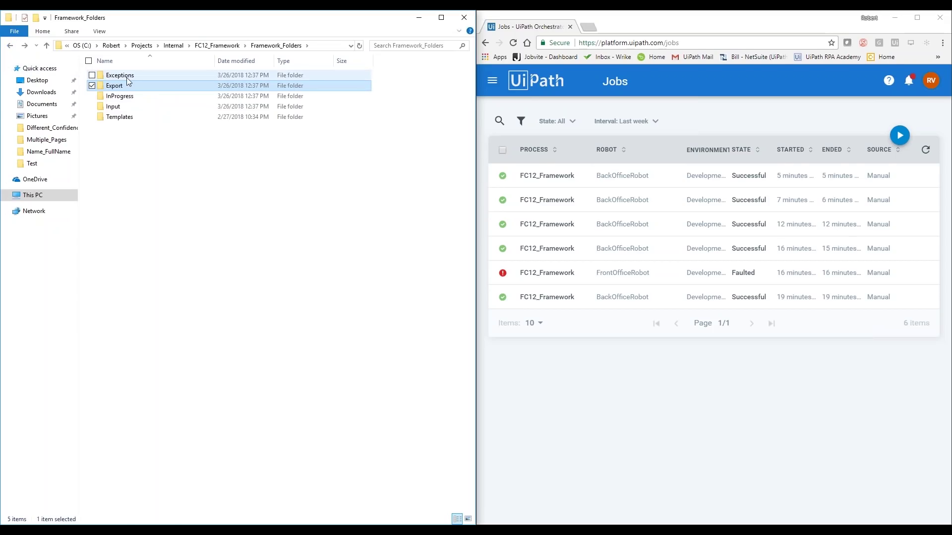
Step: Check the Letters (01) folder inside Exceptions, and return to Framework_Folders
{"action": "double_click", "coordinate": [127, 77]}
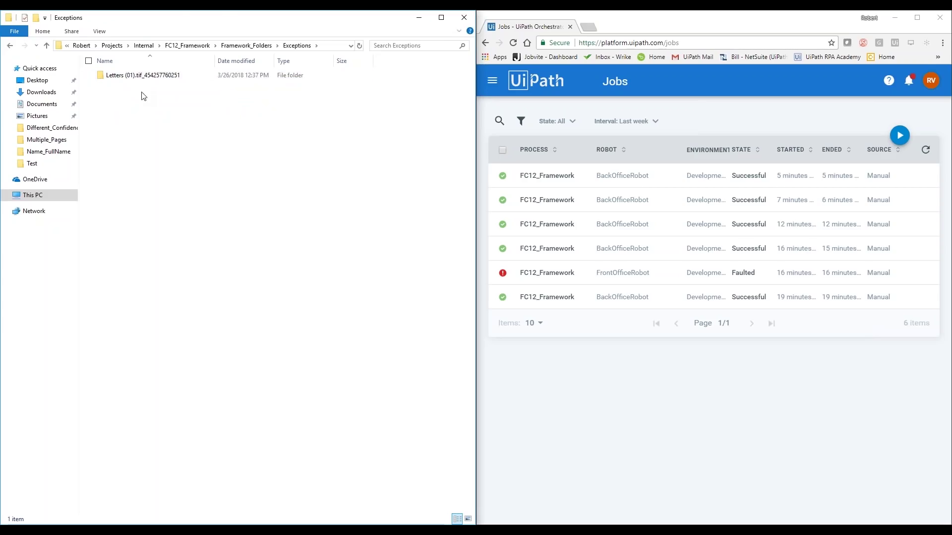
{"action": "double_click", "coordinate": [127, 79]}
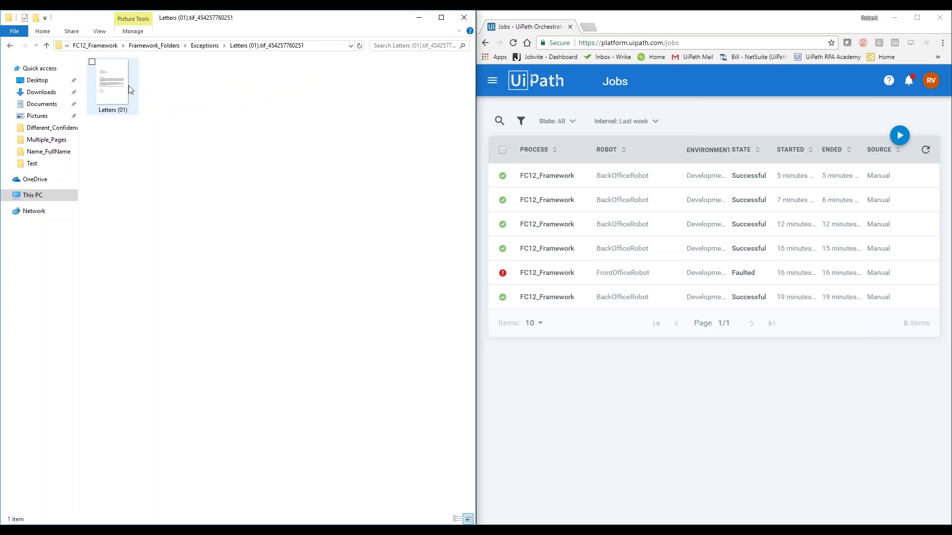
{"action": "left_click", "coordinate": [9, 46]}
{"action": "left_click", "coordinate": [10, 45]}
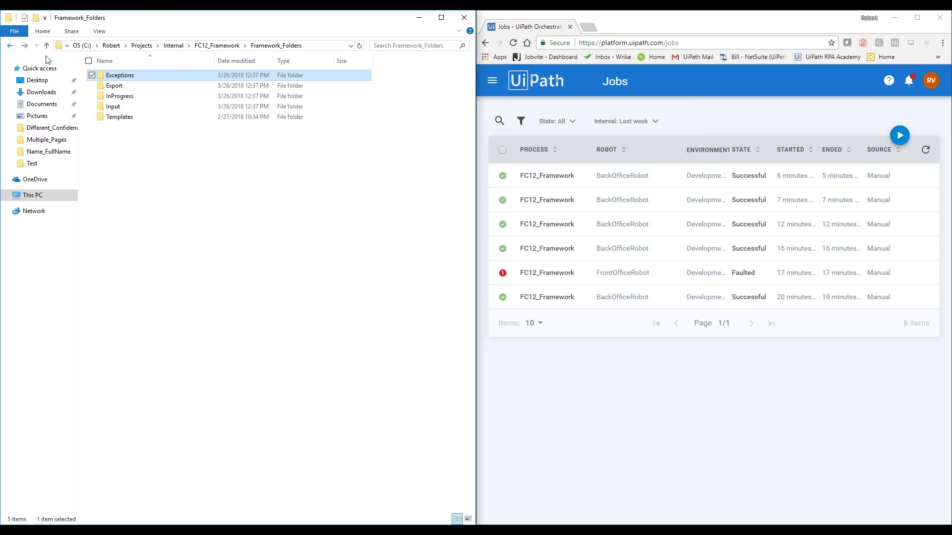
Step: Open the InProgress folder to view the invoices awaiting validation
{"action": "mouse_move", "coordinate": [143, 97]}
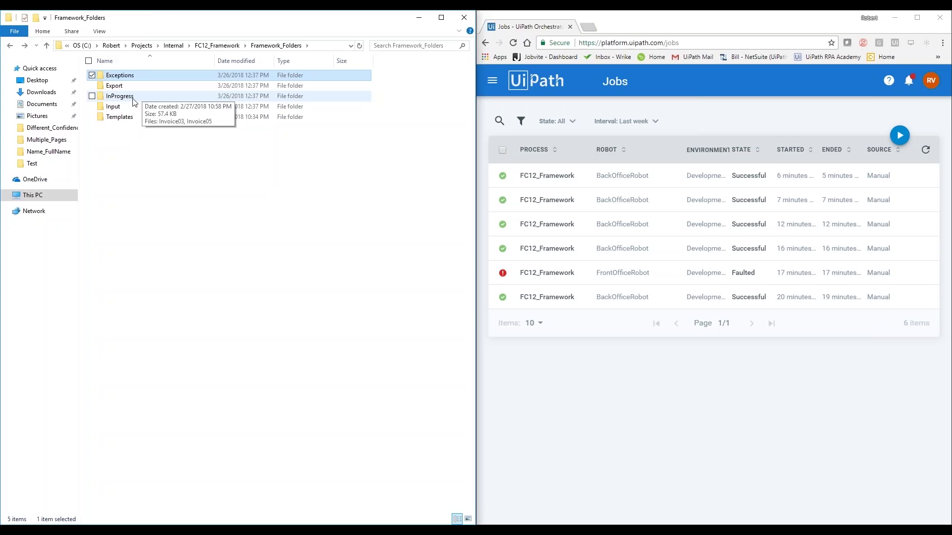
{"action": "left_click", "coordinate": [133, 101]}
{"action": "double_click", "coordinate": [133, 102]}
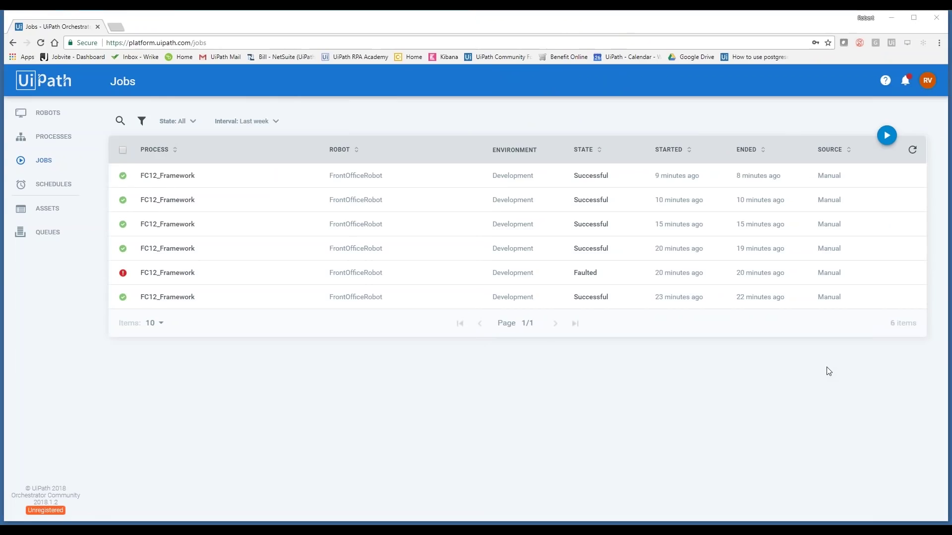
Step: Switch to UiPath Orchestrator and open its queues
{"action": "left_click", "coordinate": [44, 233]}
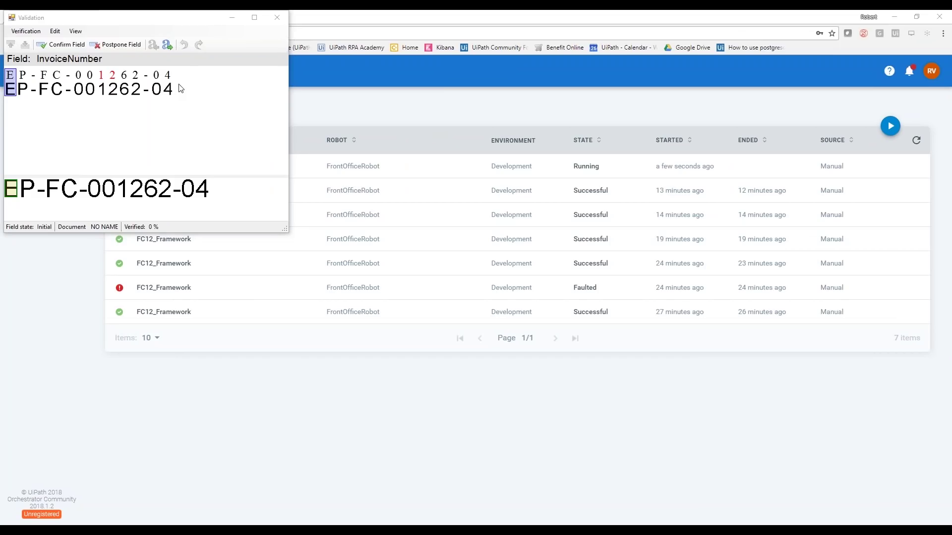
Step: Maximize the Validation window and confirm the first document's InvoiceNumber, TotalAmount, Reference and remaining fields
{"action": "left_click", "coordinate": [254, 19]}
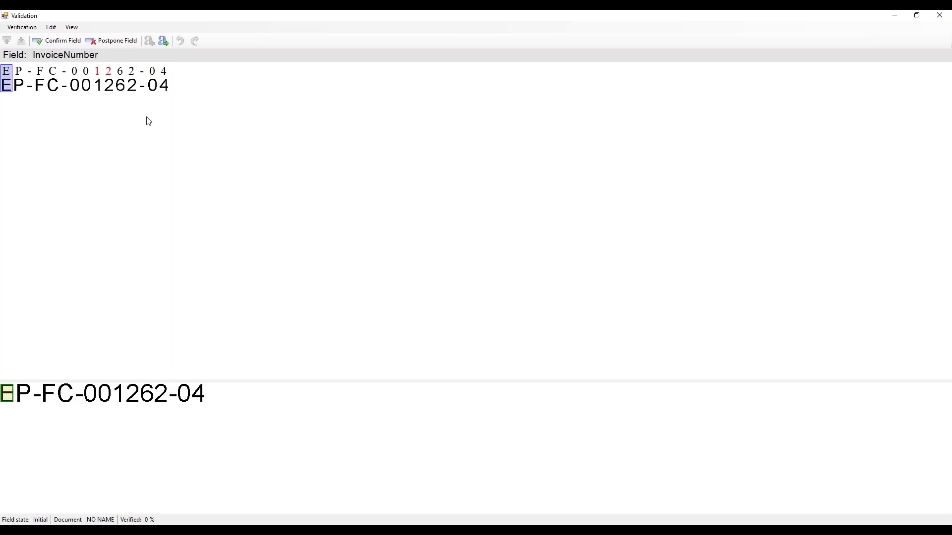
{"action": "key", "text": "Return"}
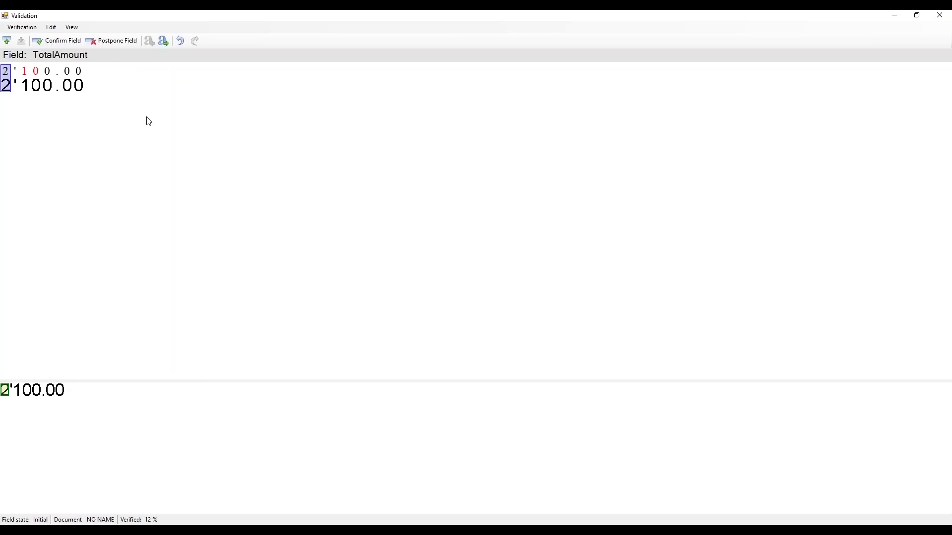
{"action": "key", "text": "Right"}
{"action": "key", "text": "Right"}
{"action": "key", "text": "Return"}
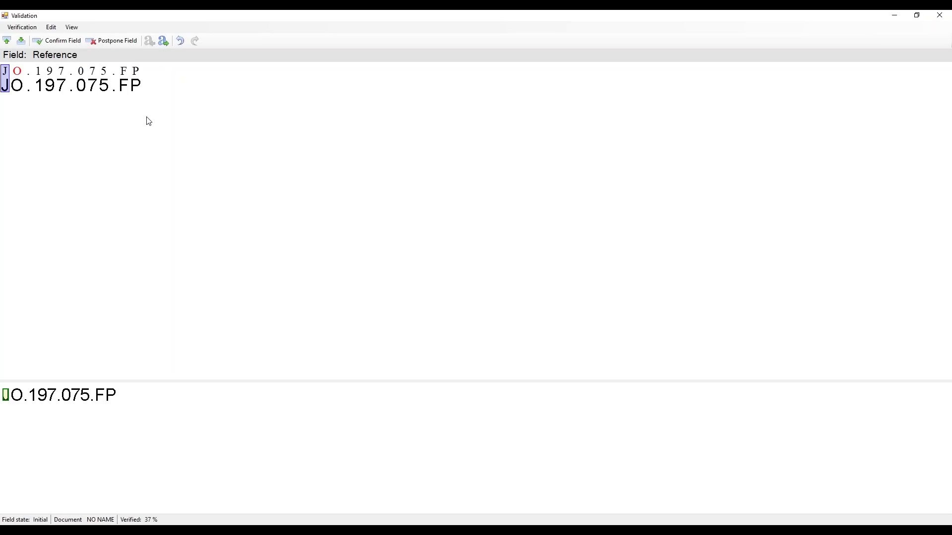
{"action": "key", "text": "Return"}
{"action": "key", "text": "Return"}
{"action": "key", "text": "Return"}
{"action": "key", "text": "Return"}
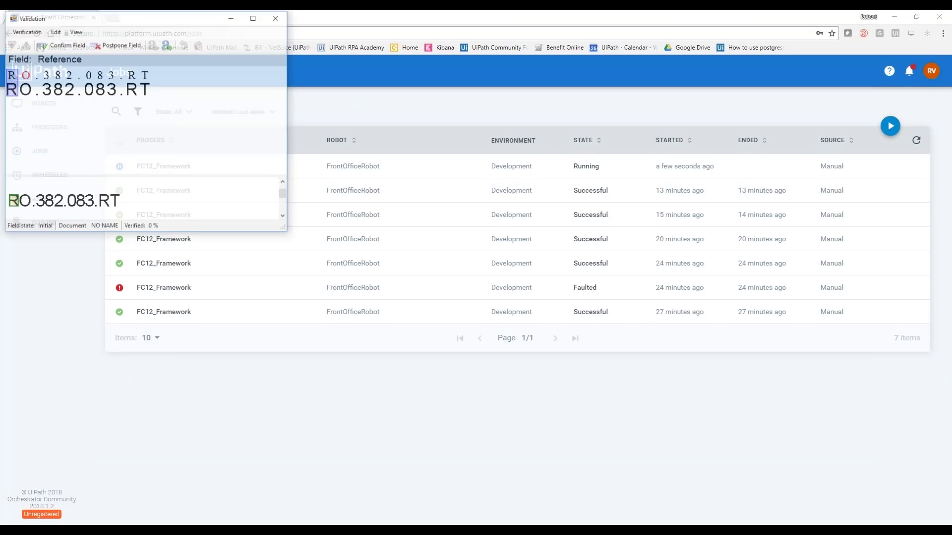
Step: Maximize the second document's Validation window and confirm its Reference and Designation fields
{"action": "left_click", "coordinate": [254, 18]}
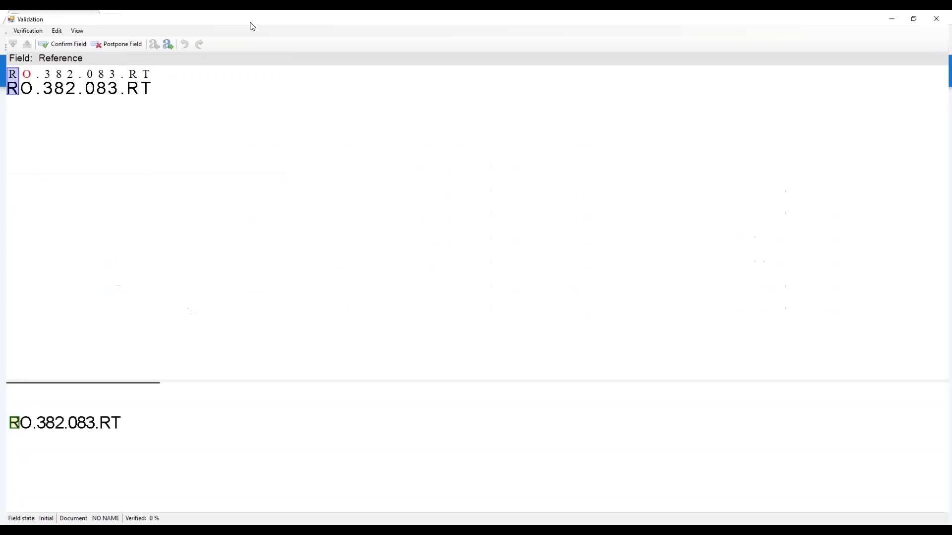
{"action": "key", "text": "Return"}
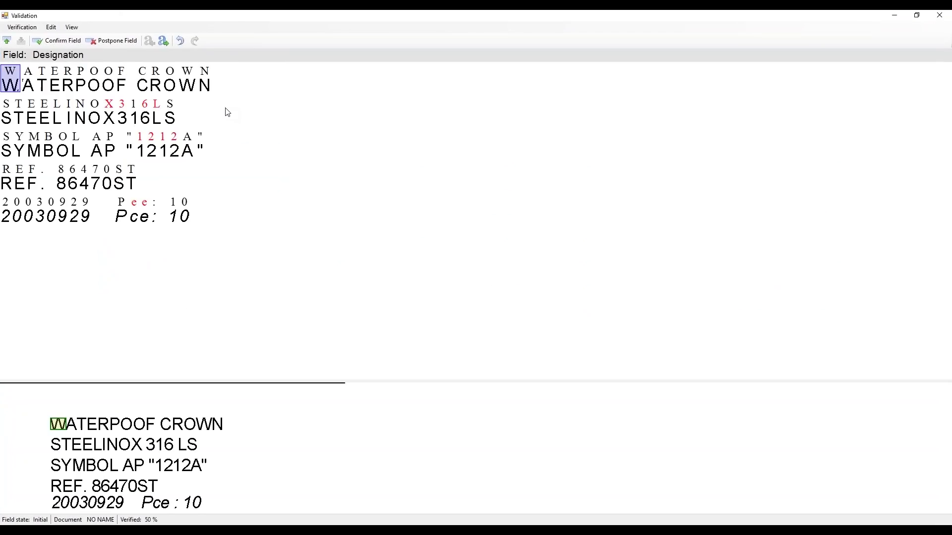
{"action": "key", "text": "Return"}
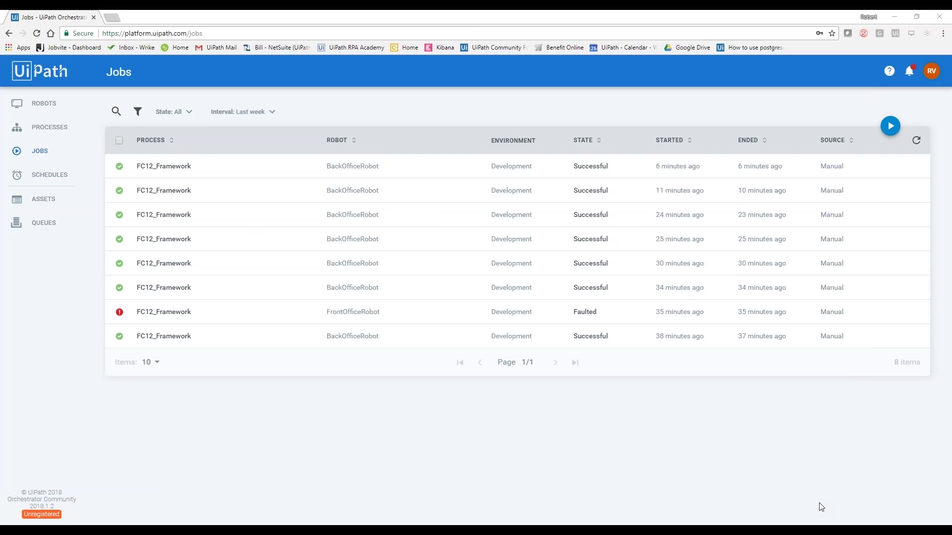
Step: Switch to File Explorer and check the Input, Exceptions and Export folders within Framework_Folders
{"action": "left_click", "coordinate": [135, 524]}
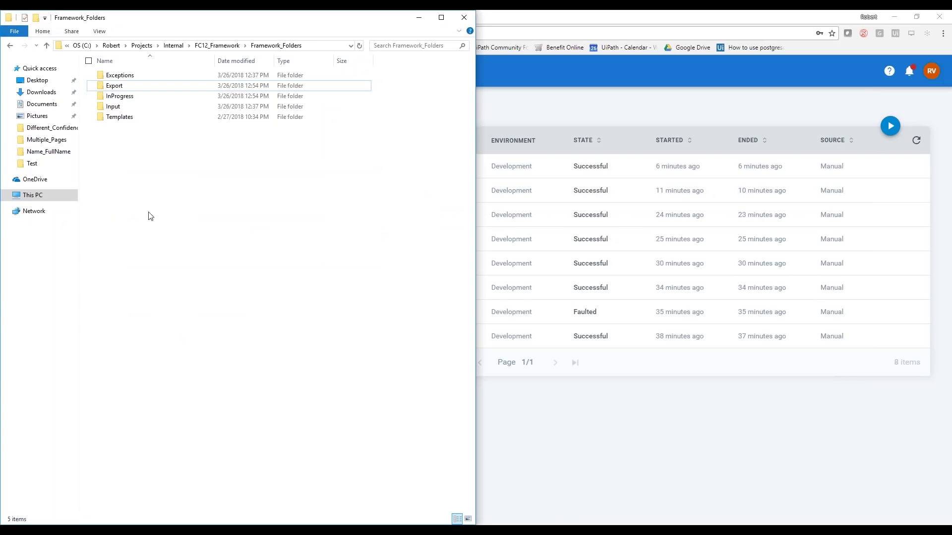
{"action": "double_click", "coordinate": [127, 107]}
{"action": "left_click", "coordinate": [10, 45]}
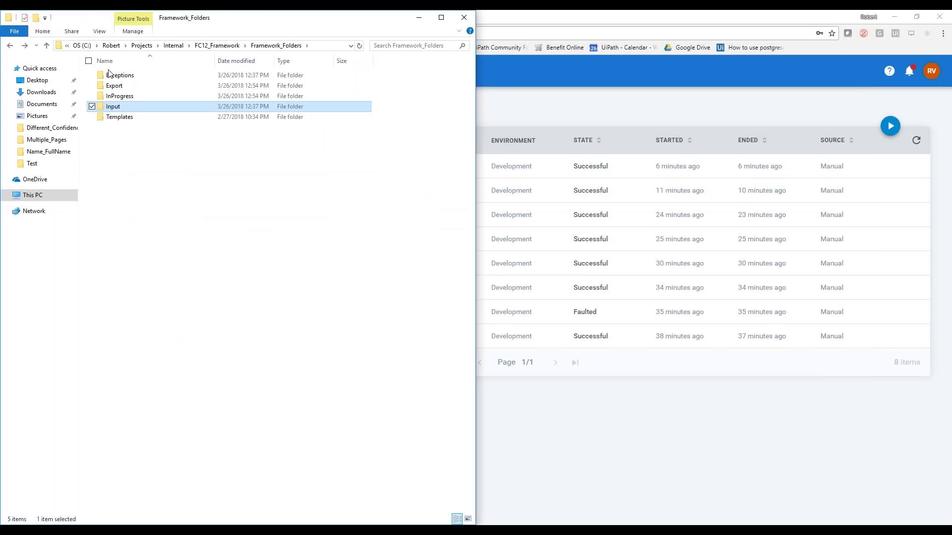
{"action": "double_click", "coordinate": [113, 75]}
{"action": "left_click", "coordinate": [10, 45]}
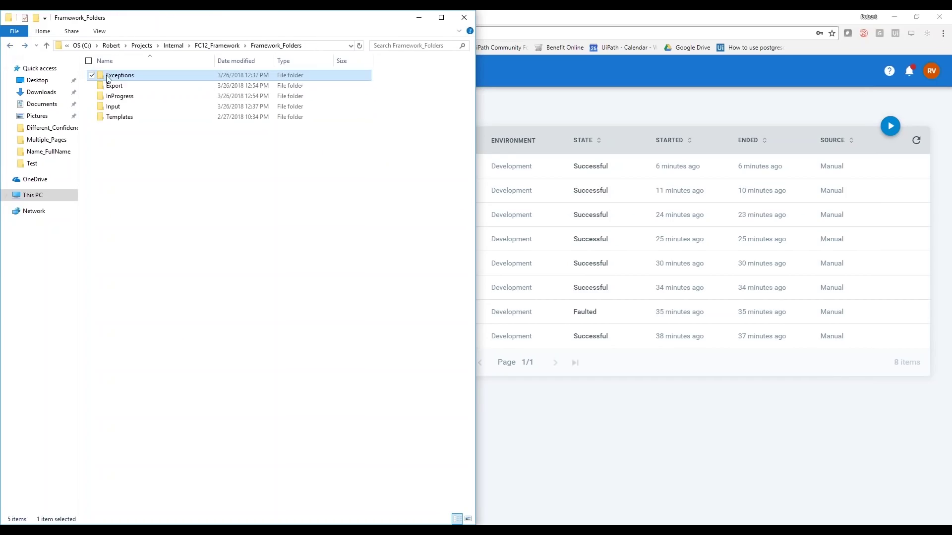
{"action": "double_click", "coordinate": [125, 85]}
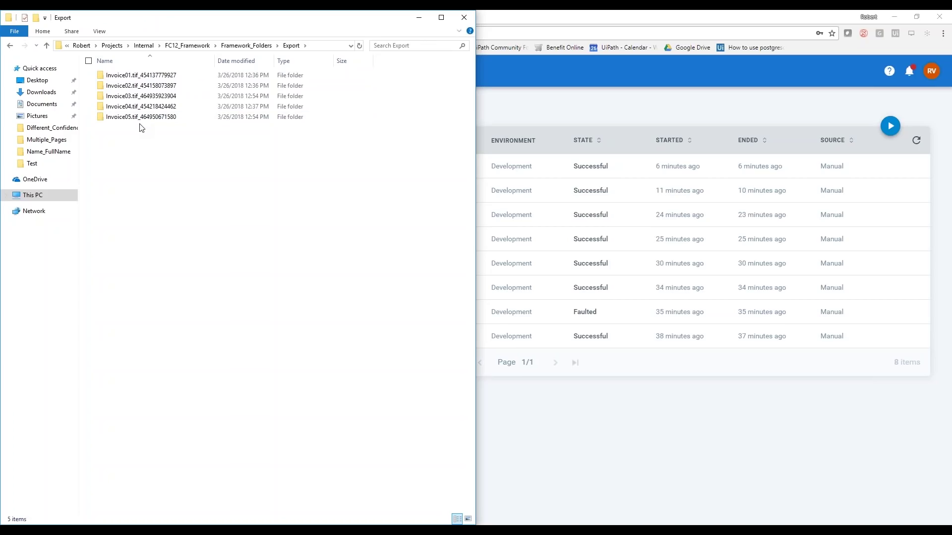
Step: Open Invoice01's extracted_information file in Excel, examine its invoice number, date, delivery address and total amount, and close it
{"action": "double_click", "coordinate": [142, 75]}
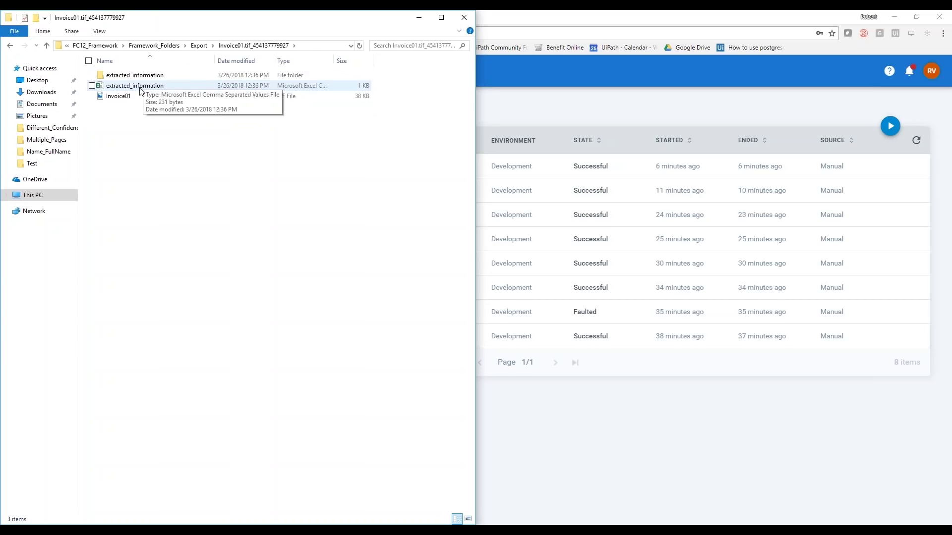
{"action": "left_click", "coordinate": [141, 90]}
{"action": "double_click", "coordinate": [141, 90]}
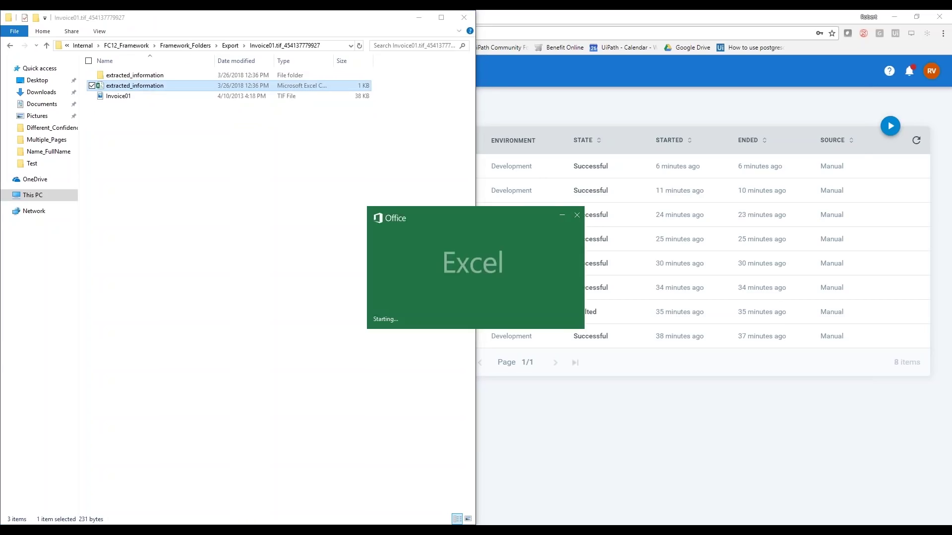
{"action": "left_click", "coordinate": [280, 204]}
{"action": "left_click", "coordinate": [314, 204]}
{"action": "left_click", "coordinate": [353, 208]}
{"action": "left_click", "coordinate": [453, 205]}
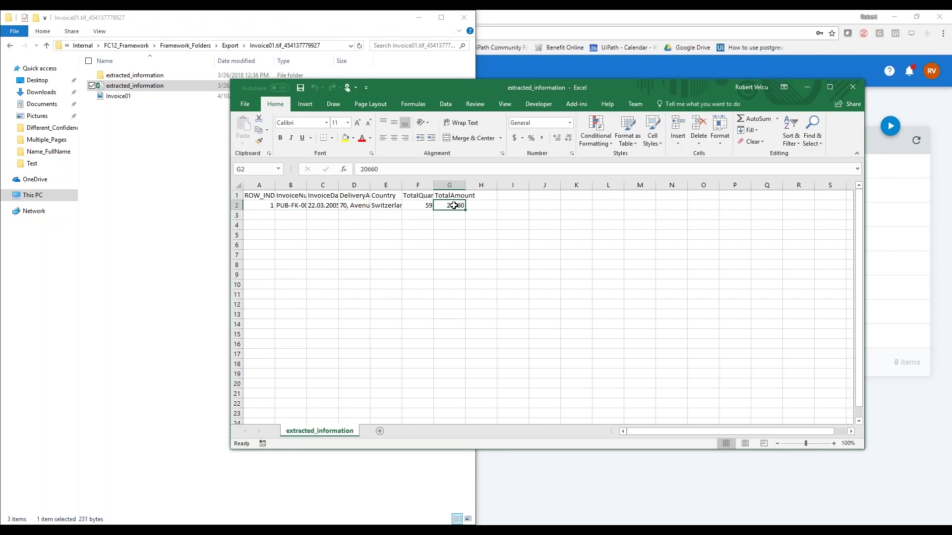
{"action": "left_click", "coordinate": [850, 89]}
Step: Open the InvoiceTable file from Invoice01's extracted_information folder in Excel to examine the extracted line items
{"action": "double_click", "coordinate": [164, 74]}
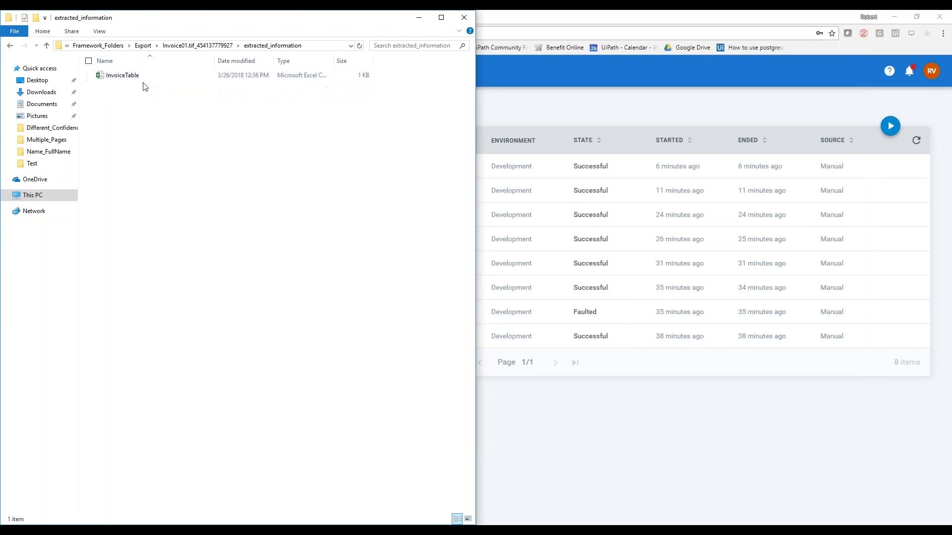
{"action": "left_click", "coordinate": [125, 81]}
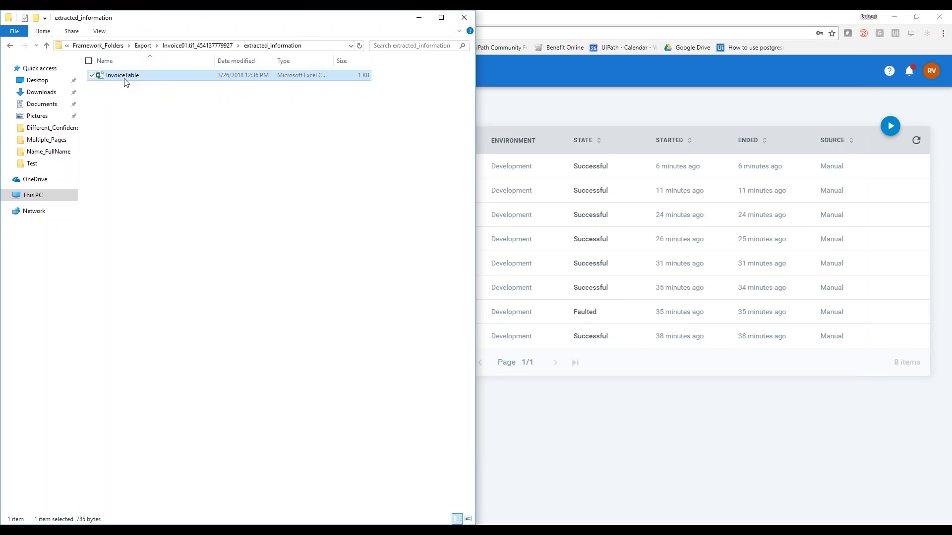
{"action": "double_click", "coordinate": [125, 81]}
{"action": "left_click_drag", "start_coordinate": [394, 90], "coordinate": [327, 85]}
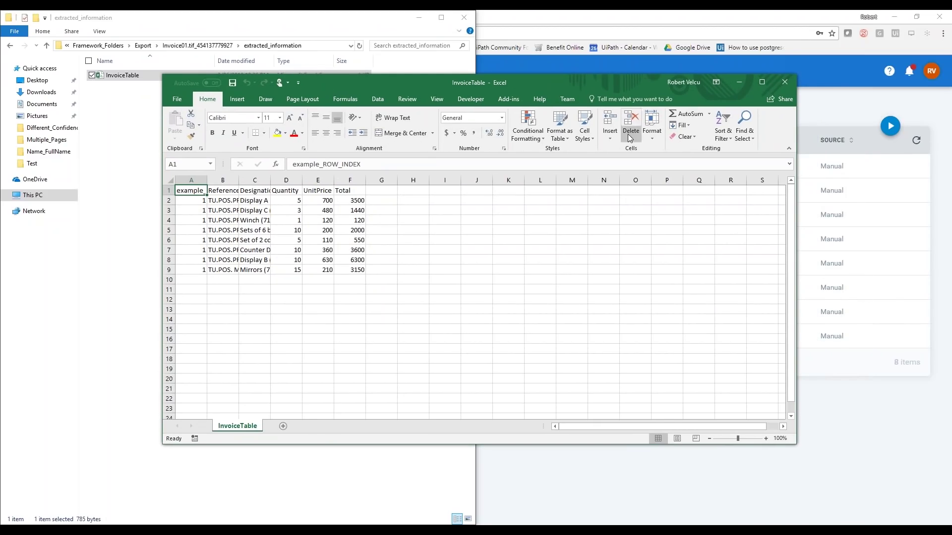